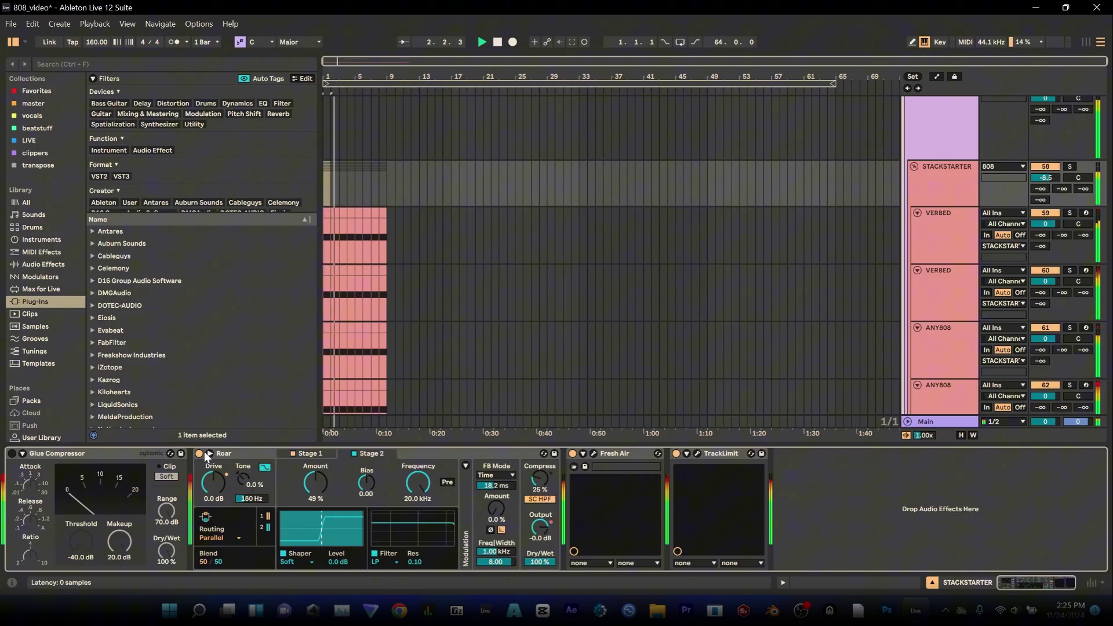
Switch off the Roar device on the STACKSTARTER track
click(198, 453)
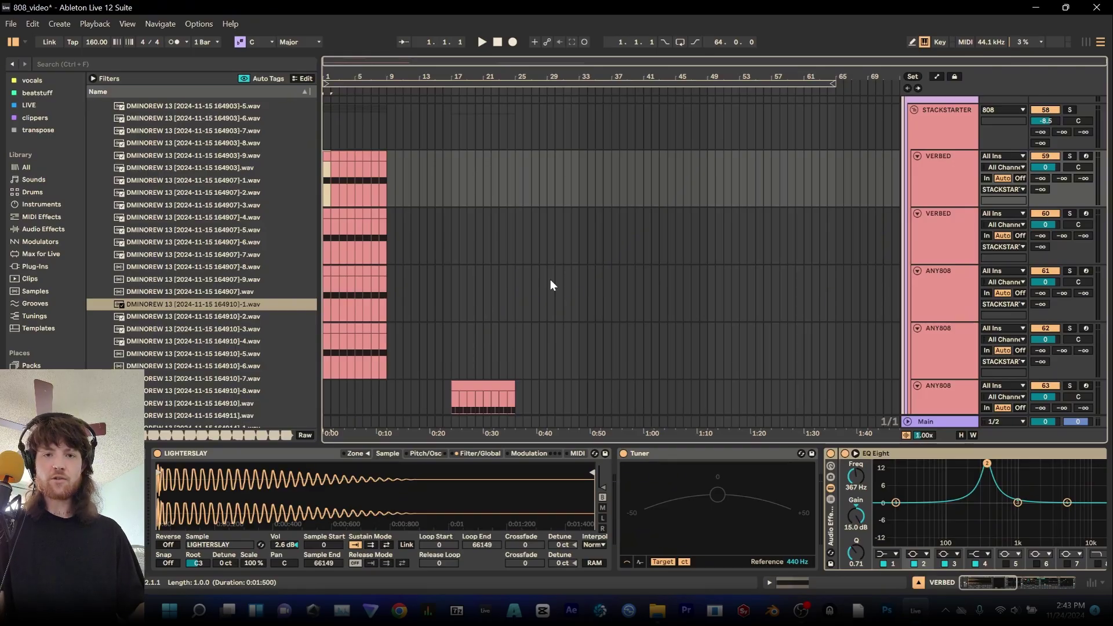
On the second VERBED track's 808, audition Sw 4, Tri, then Noise oscillator waveforms
click(944, 237)
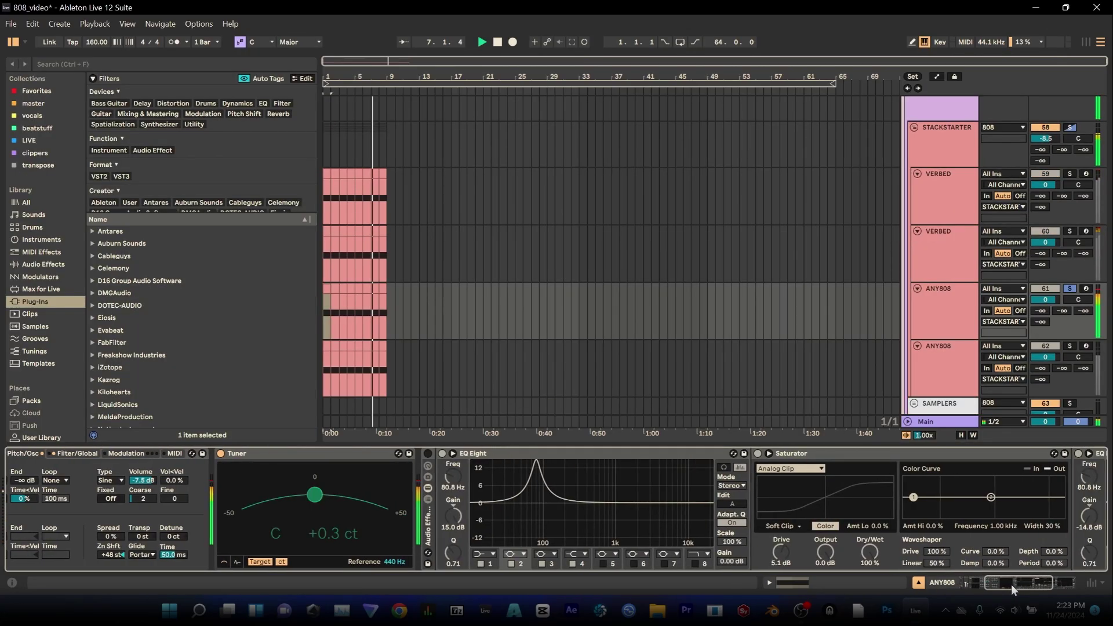
click(1013, 583)
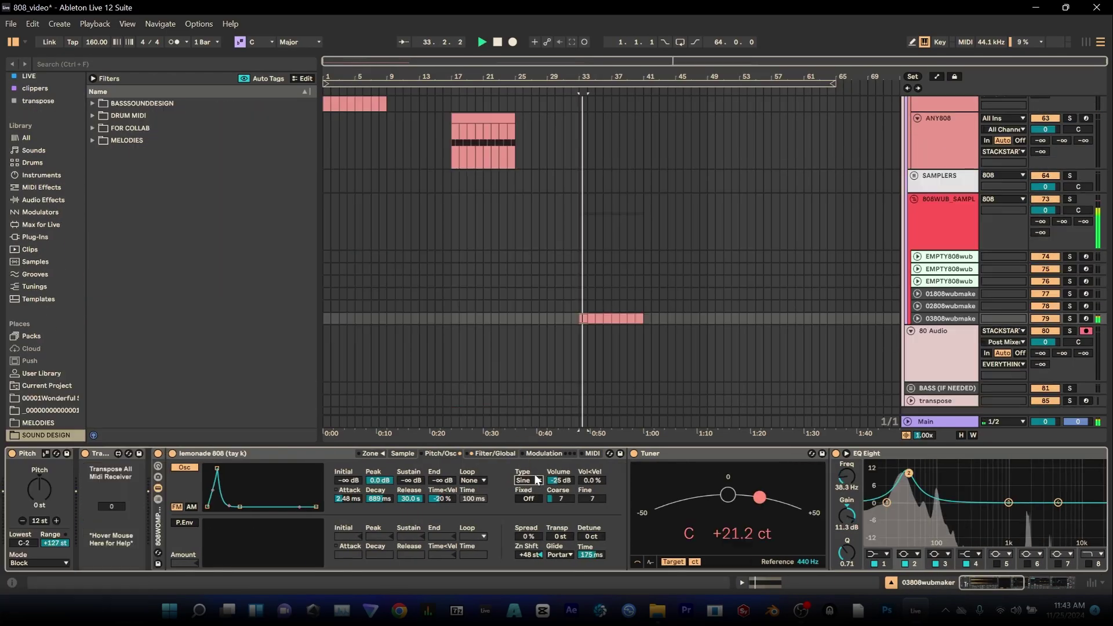
click(527, 481)
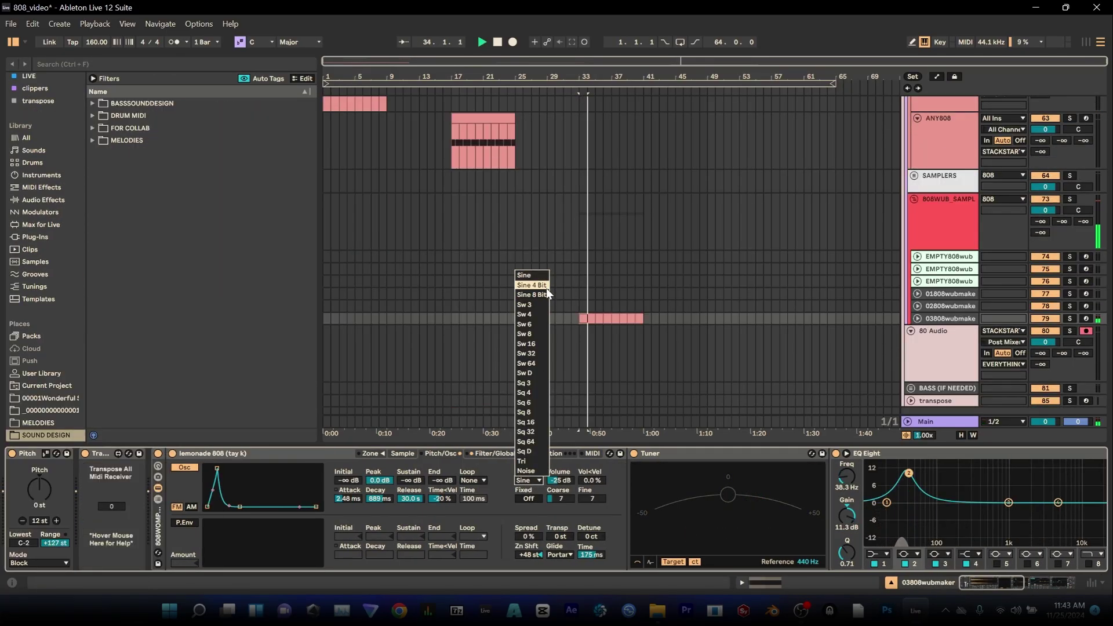
click(524, 314)
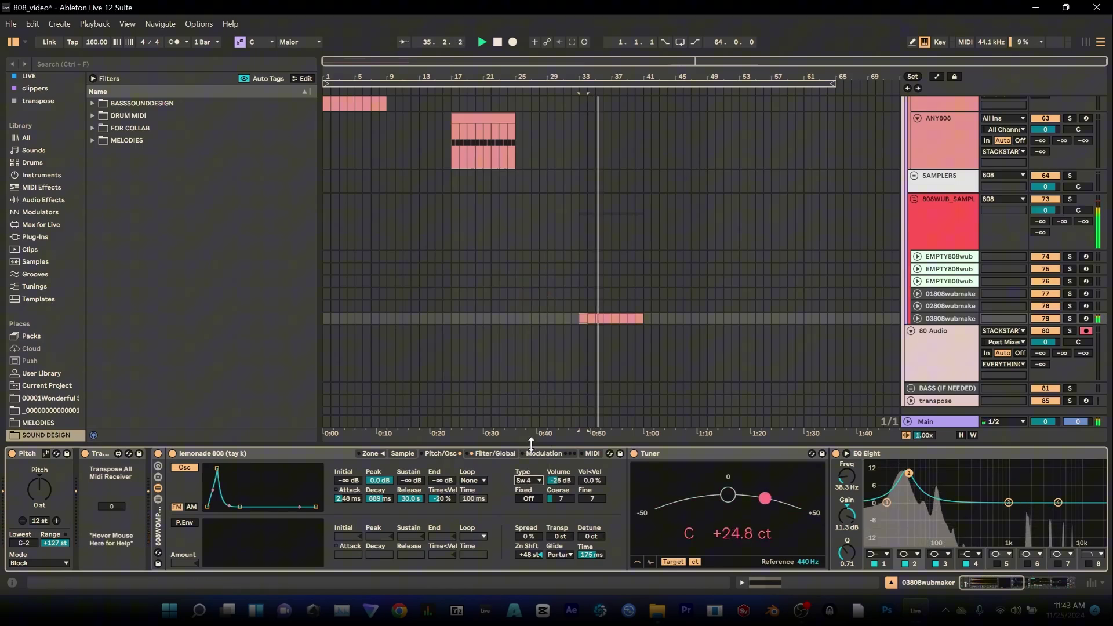
click(537, 479)
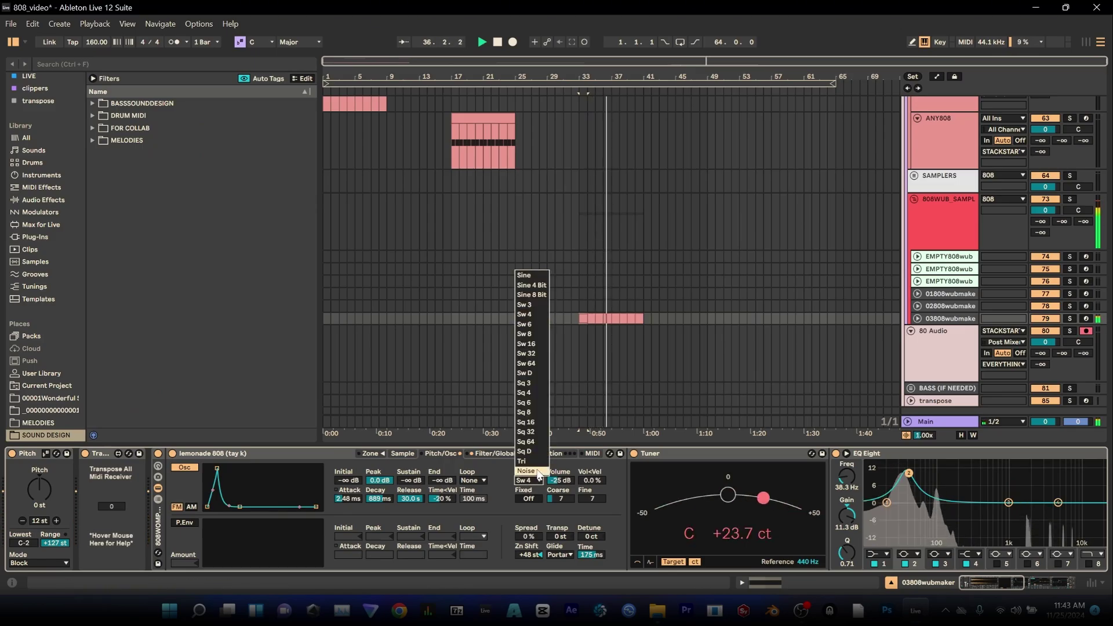
click(533, 433)
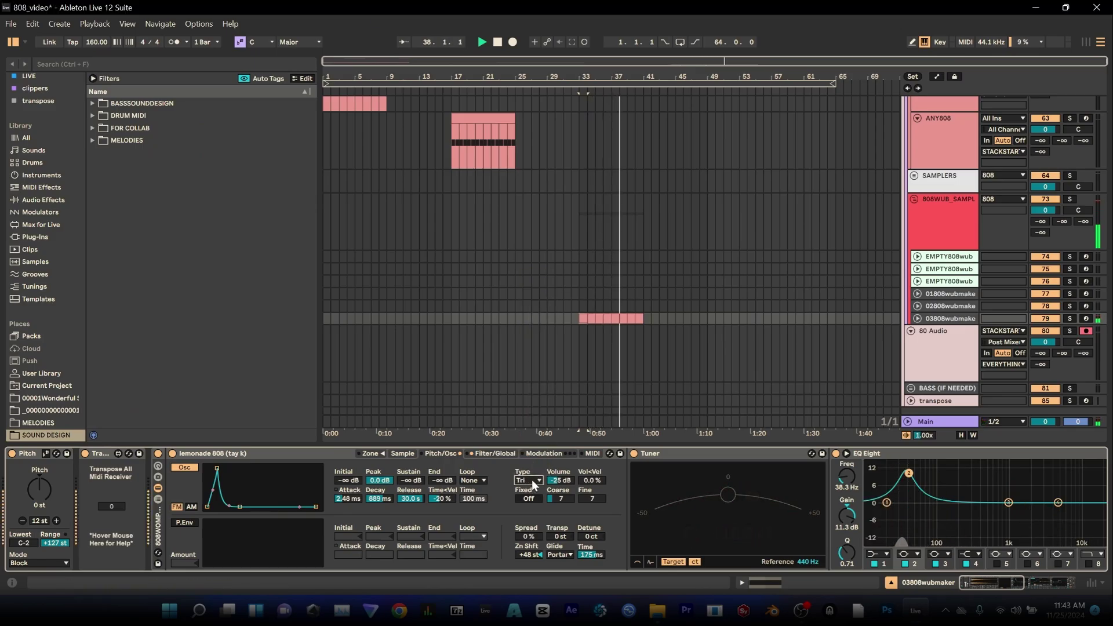
click(531, 480)
click(530, 470)
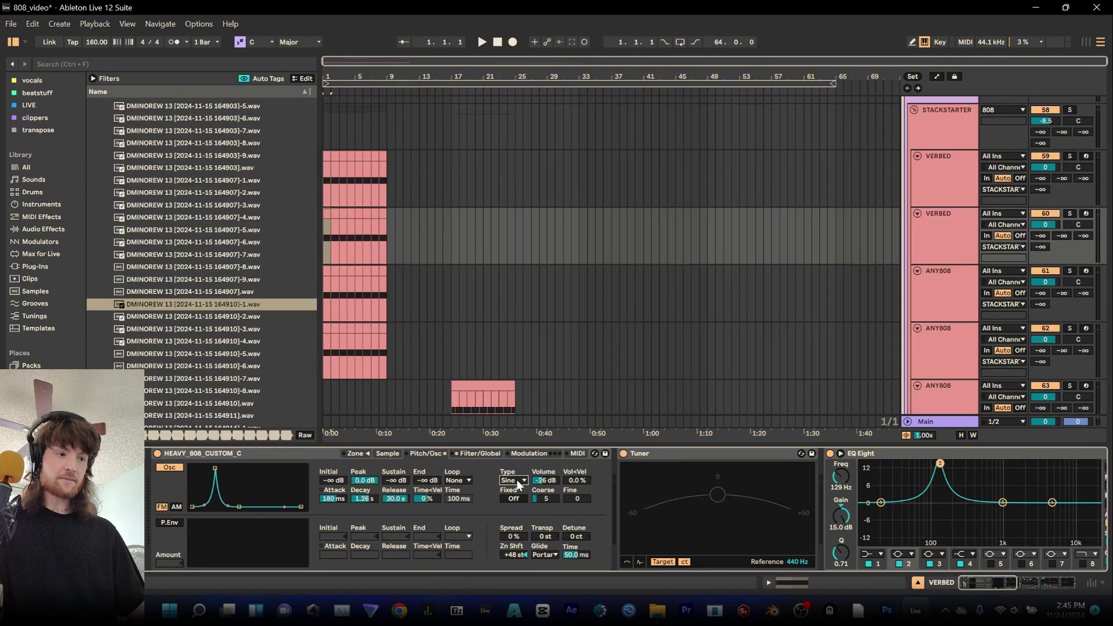
View the second ANY808 track's sample settings, then bypass its EQ and Saturator rack
click(998, 334)
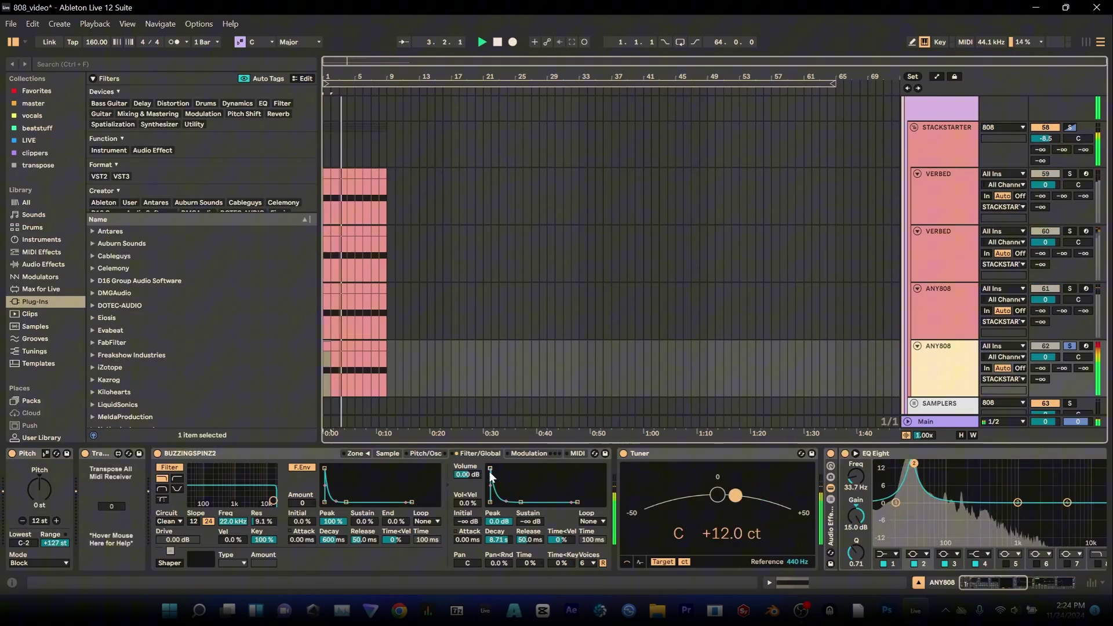
click(387, 453)
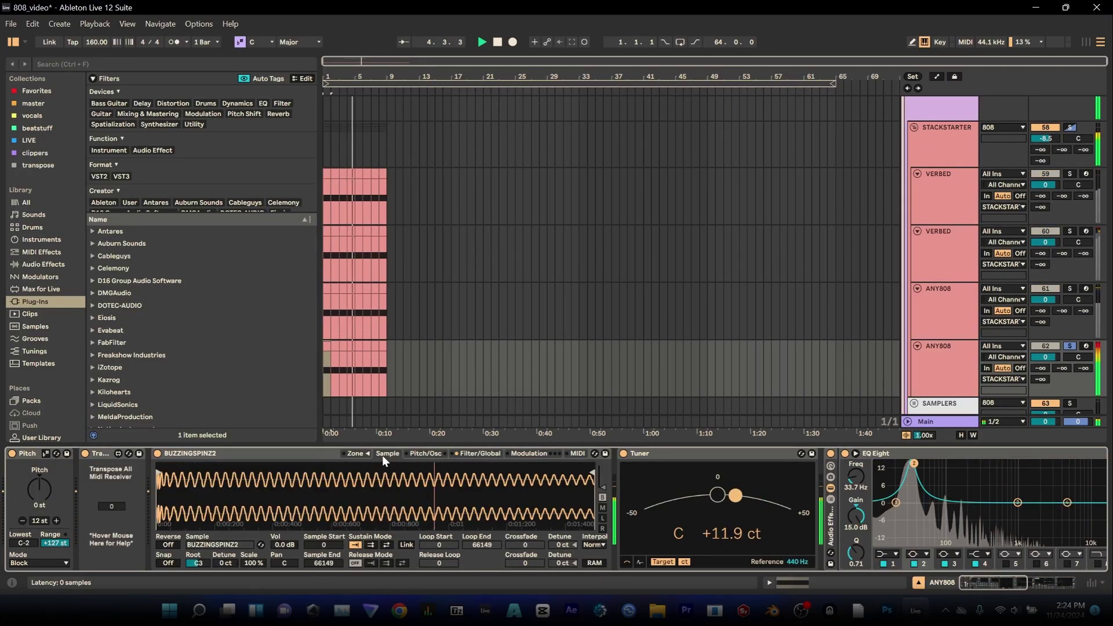
drag(965, 585, 1023, 583)
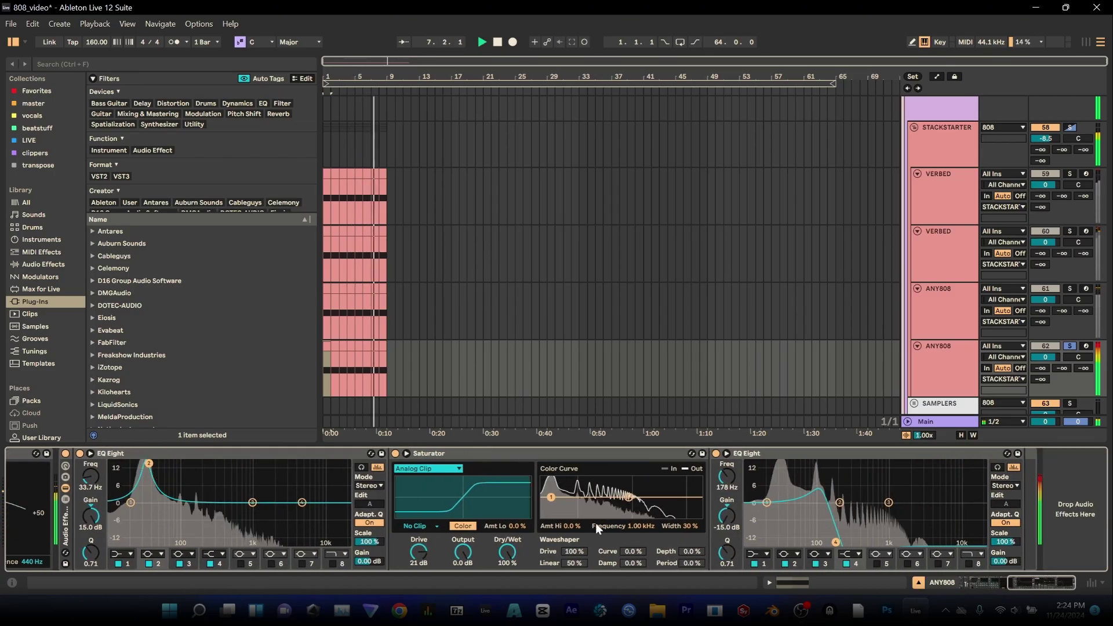
click(66, 454)
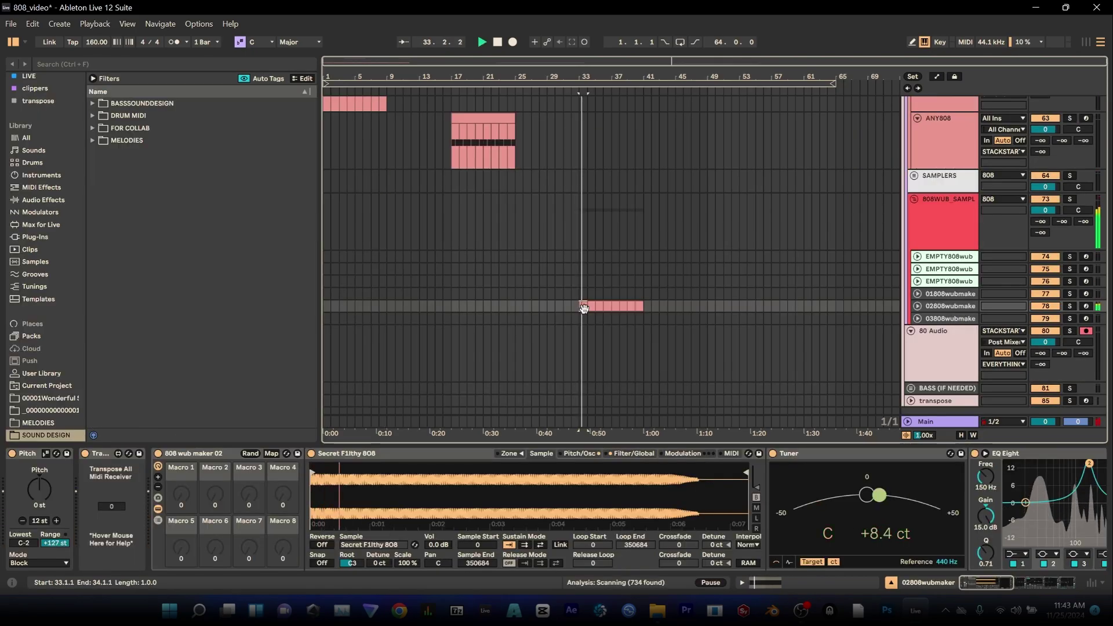
click(634, 453)
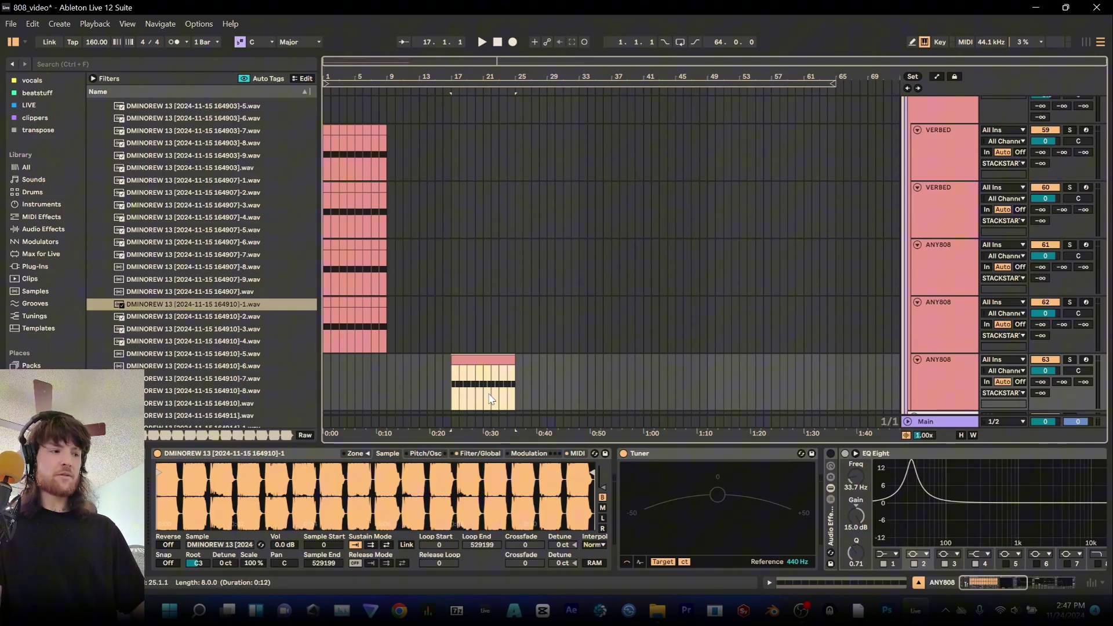
Keep Sample Offset as the sampler's velocity modulation destination
click(576, 454)
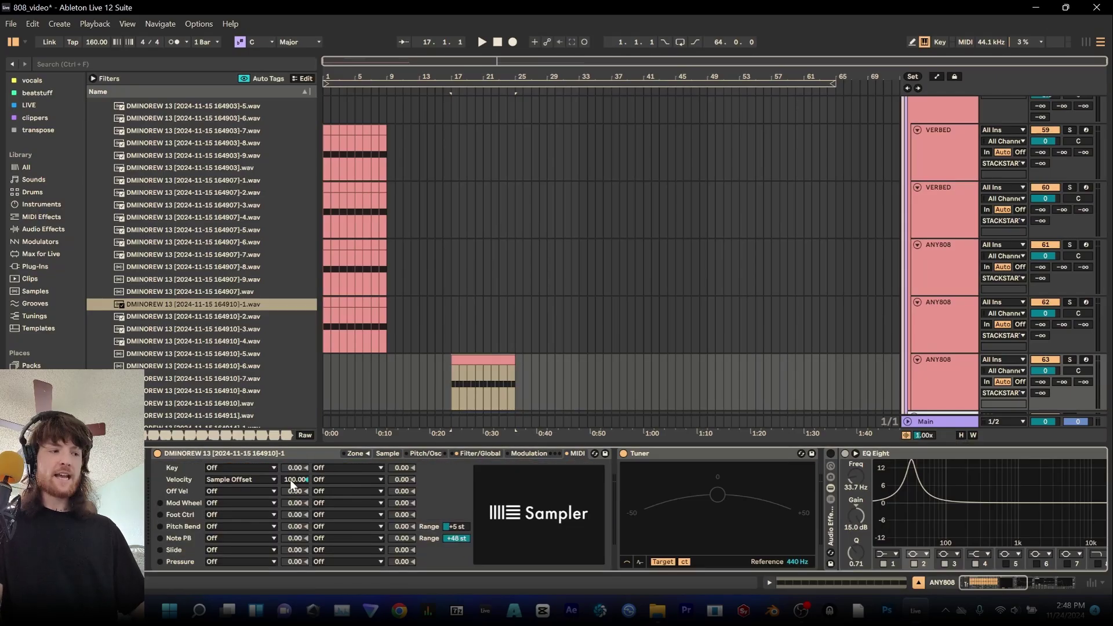
click(259, 479)
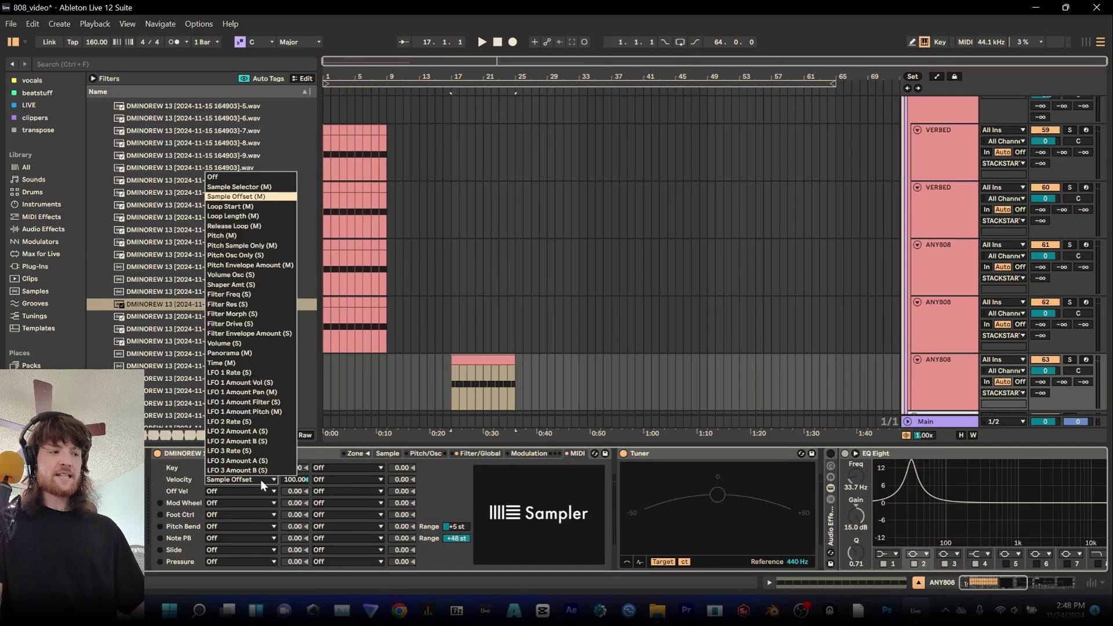
click(267, 197)
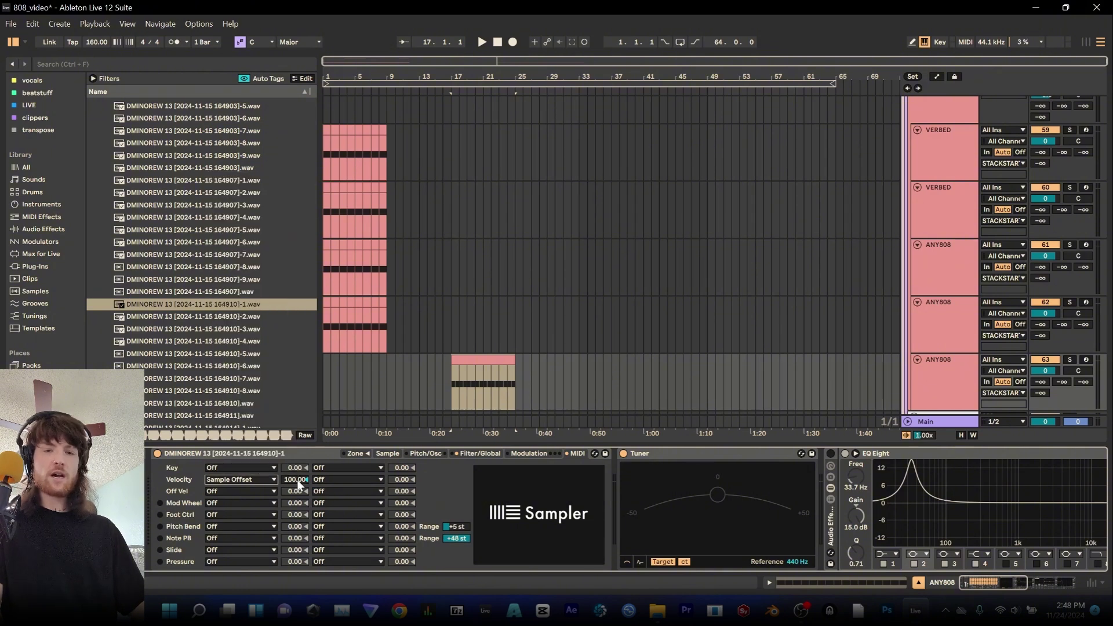
Randomize the velocities of all C3 notes in the 808 clip and start playback
double_click(463, 388)
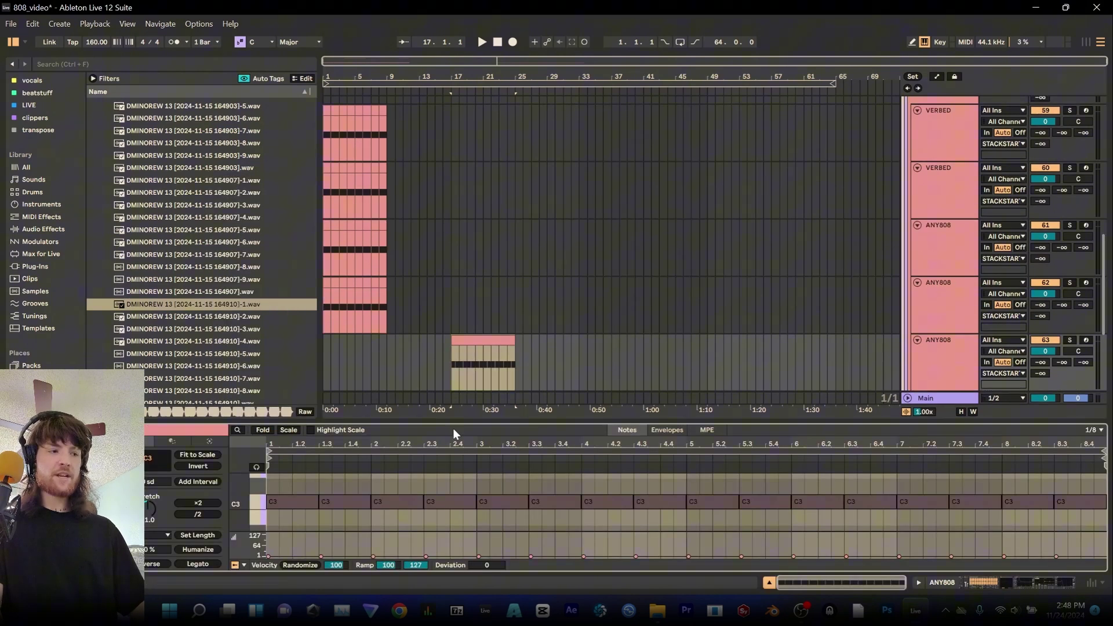
key(ctrl+a)
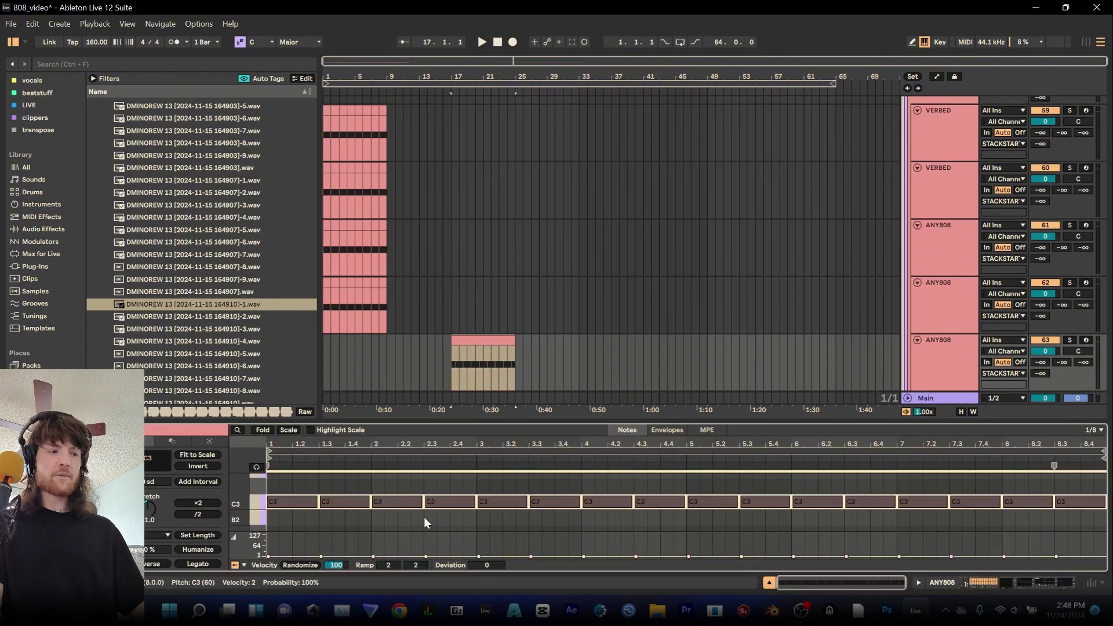
click(311, 566)
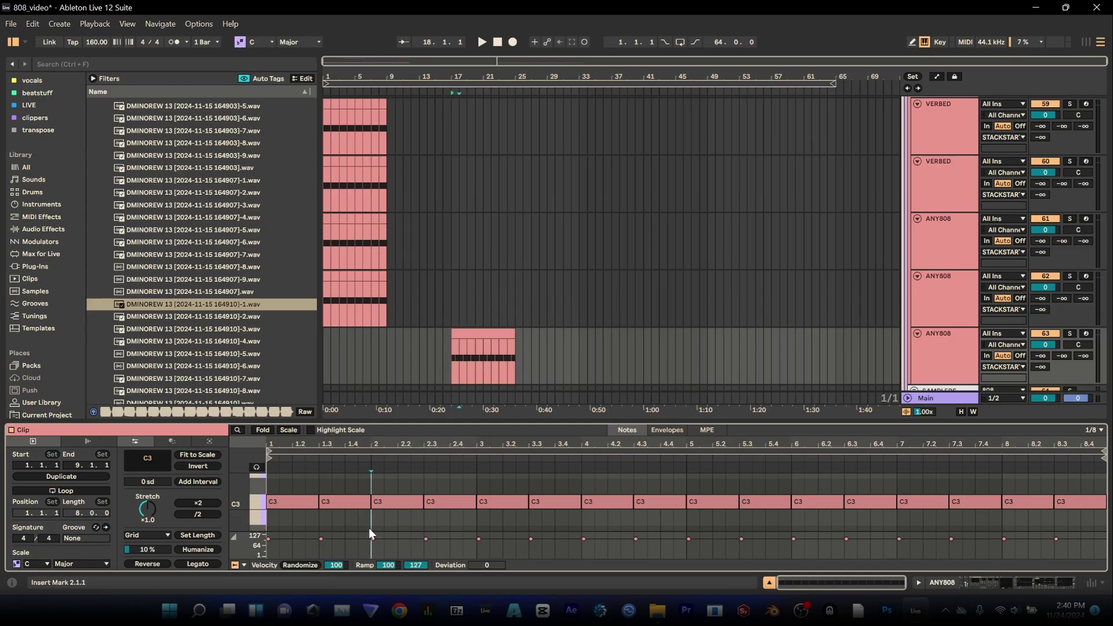
key(ctrl+a)
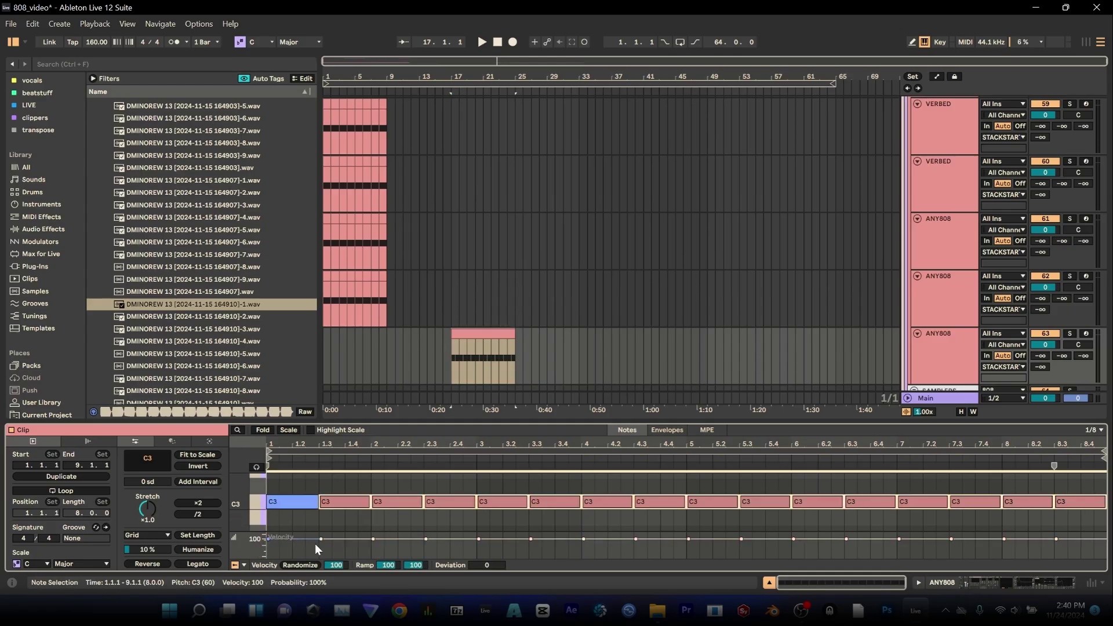
click(298, 565)
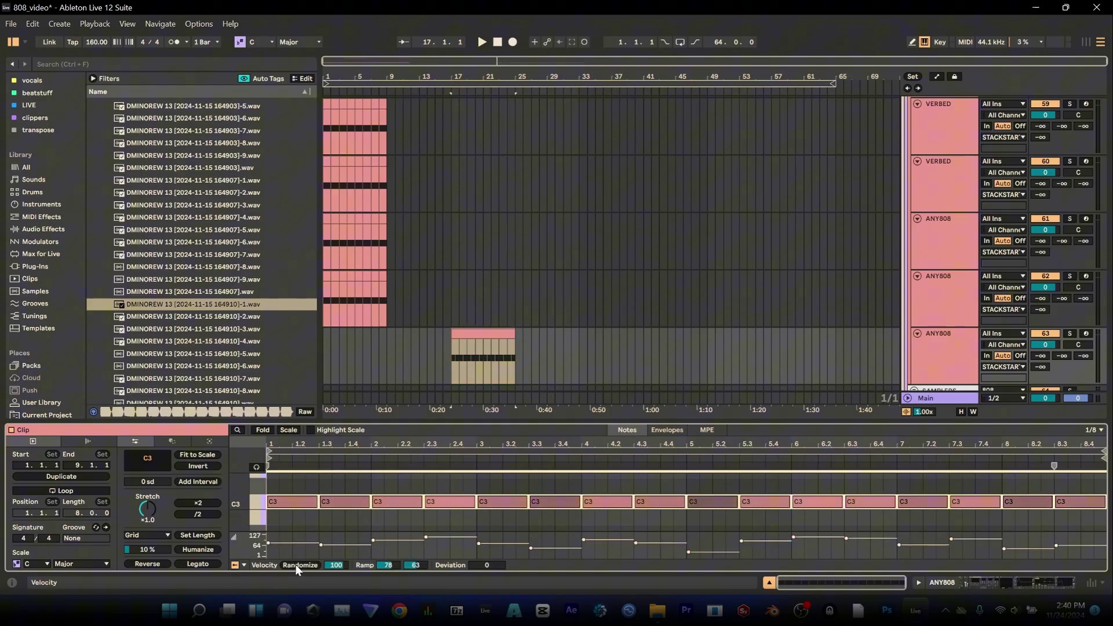
key(space)
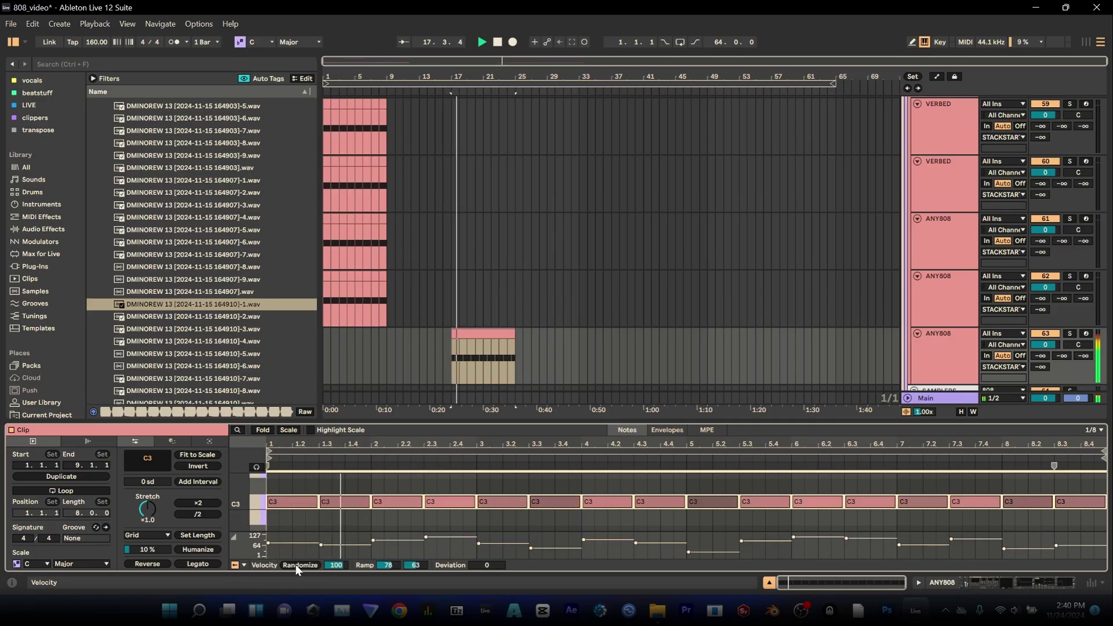
Glance at the SAMPLERS track devices, then re-randomize the 808 note velocities three times
click(950, 387)
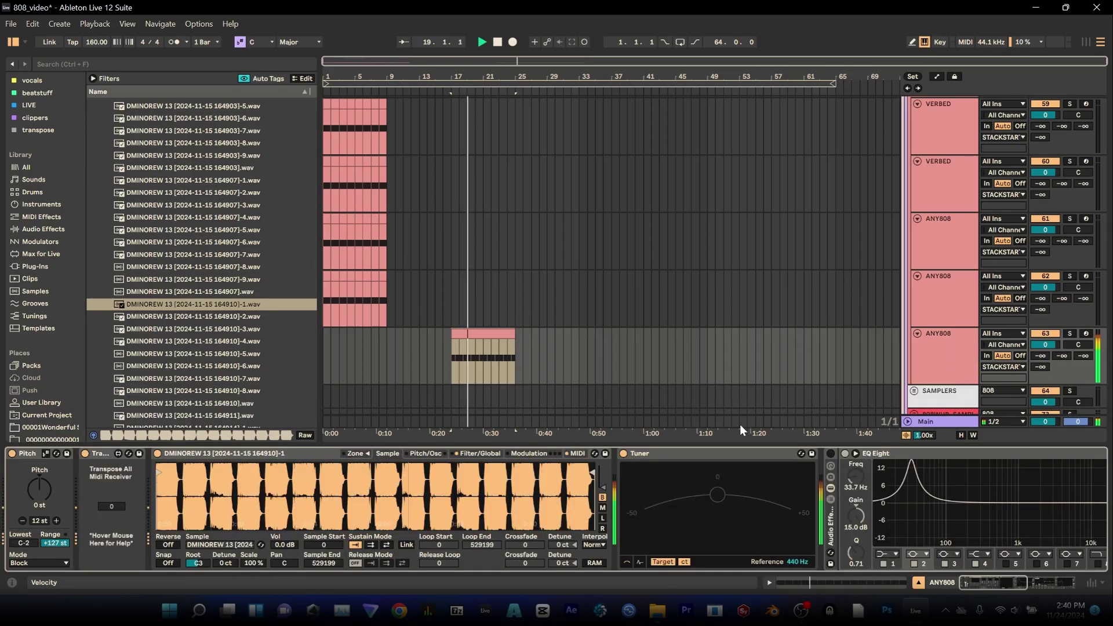
click(496, 334)
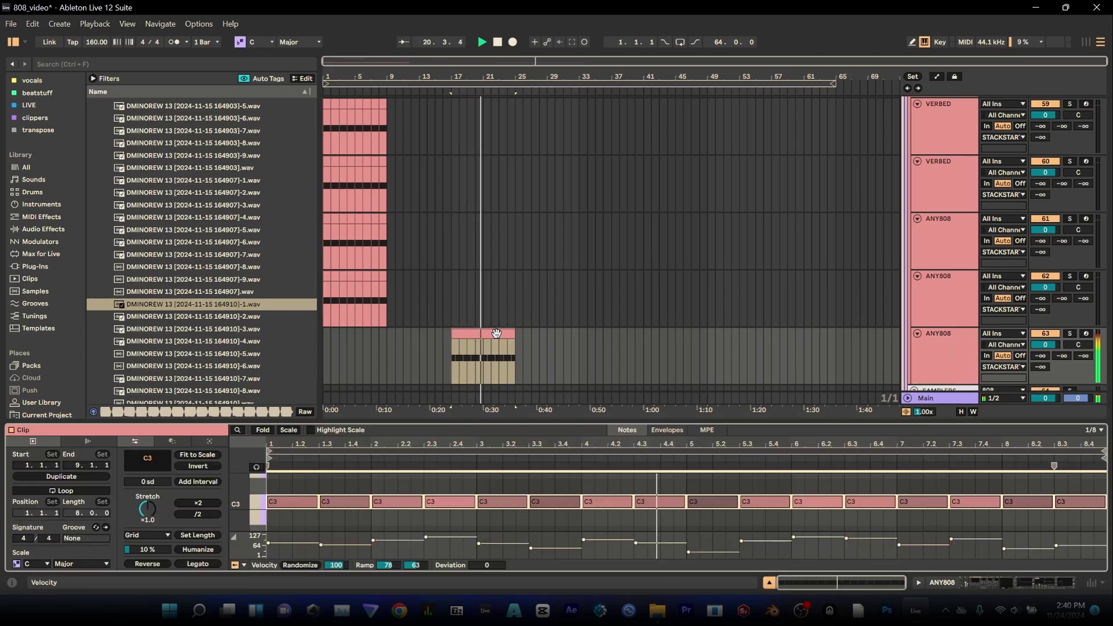
click(293, 566)
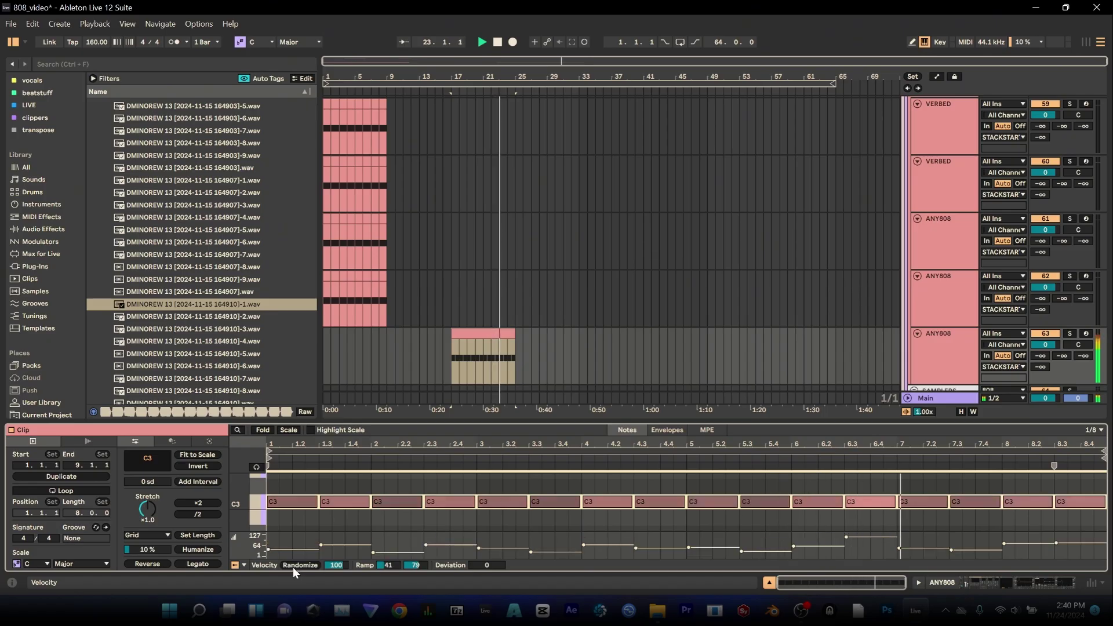
click(293, 567)
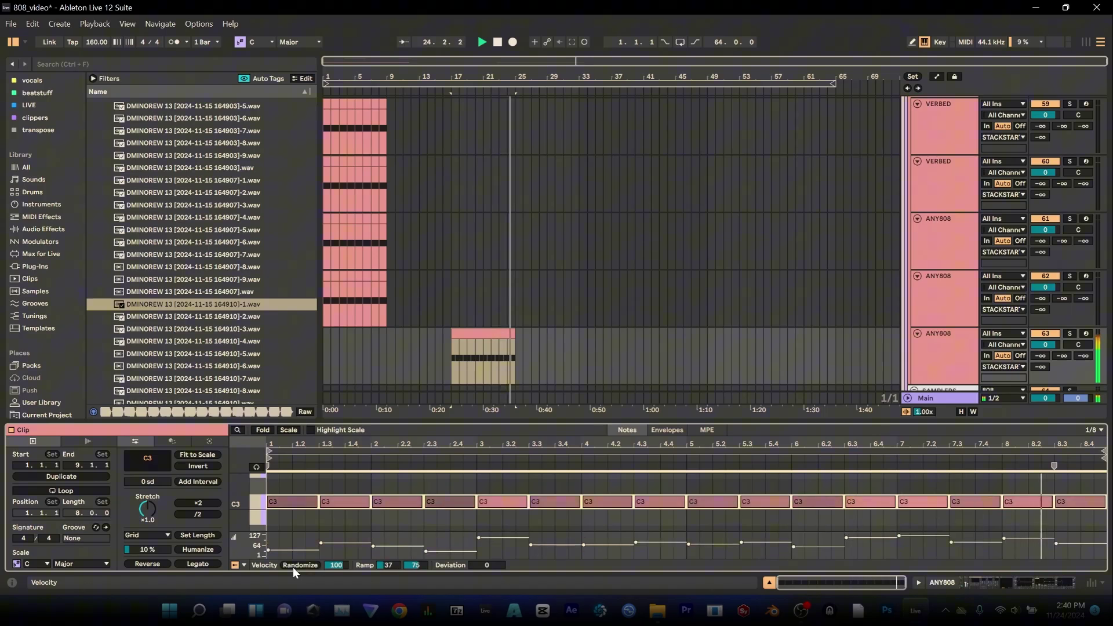
click(294, 567)
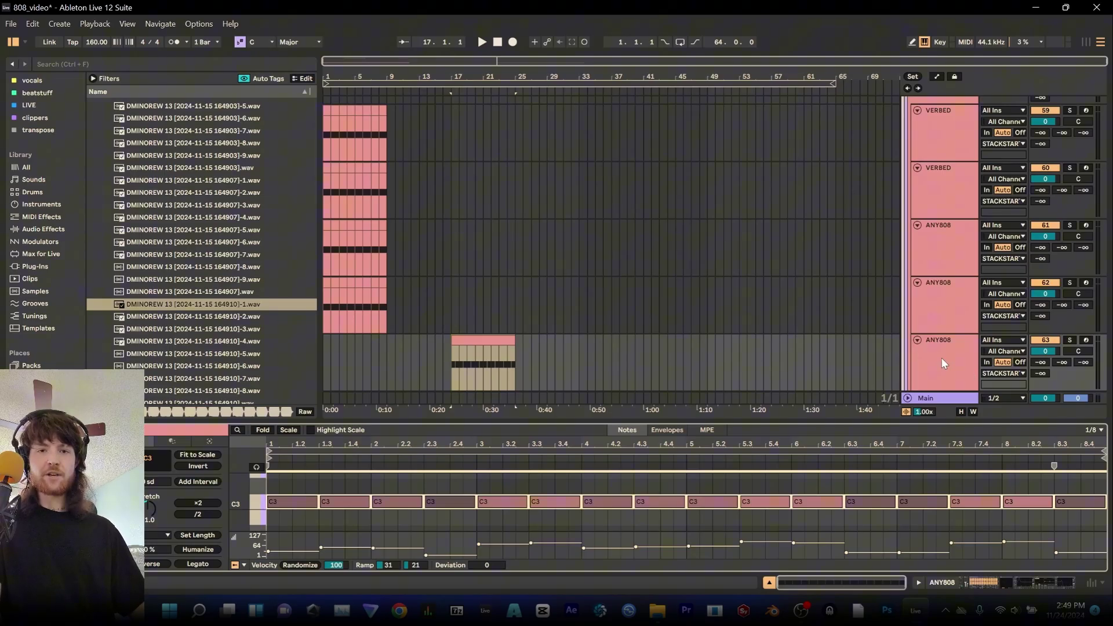
Play the VERBED track while reviewing its EQ Eight, Reverb and Saturator chain
key(Up)
key(Up)
key(Up)
key(Up)
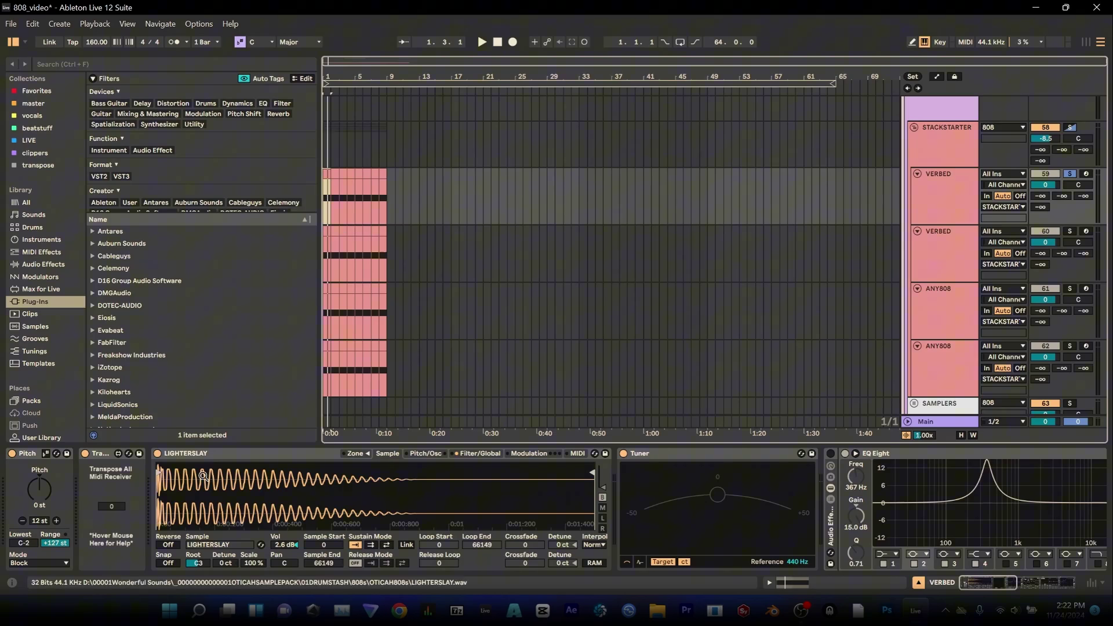
key(space)
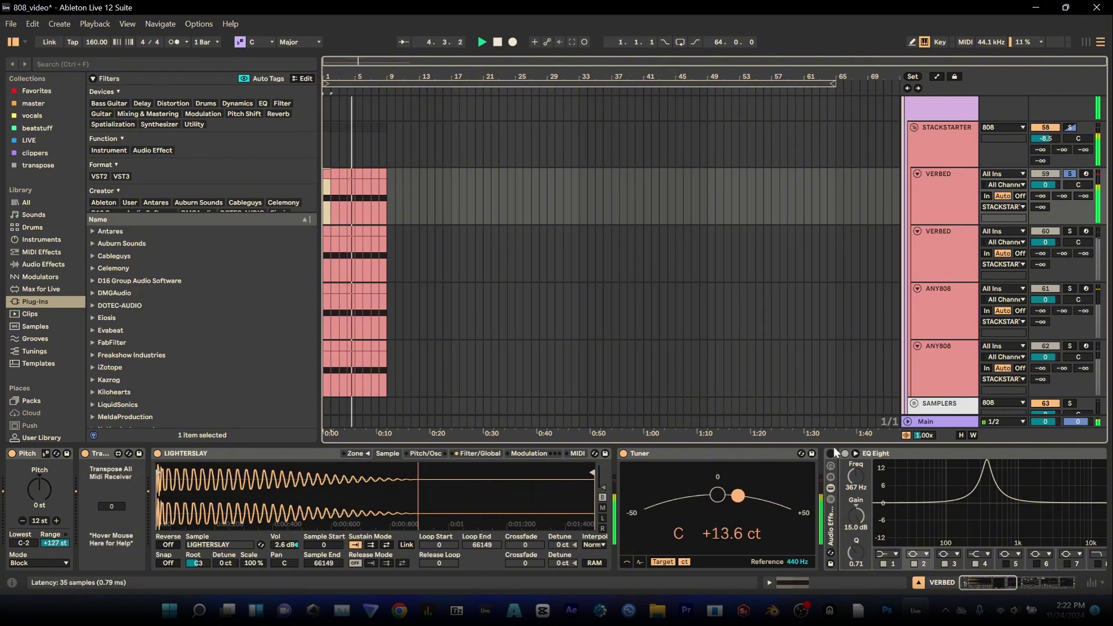
click(891, 488)
drag(968, 574, 1013, 578)
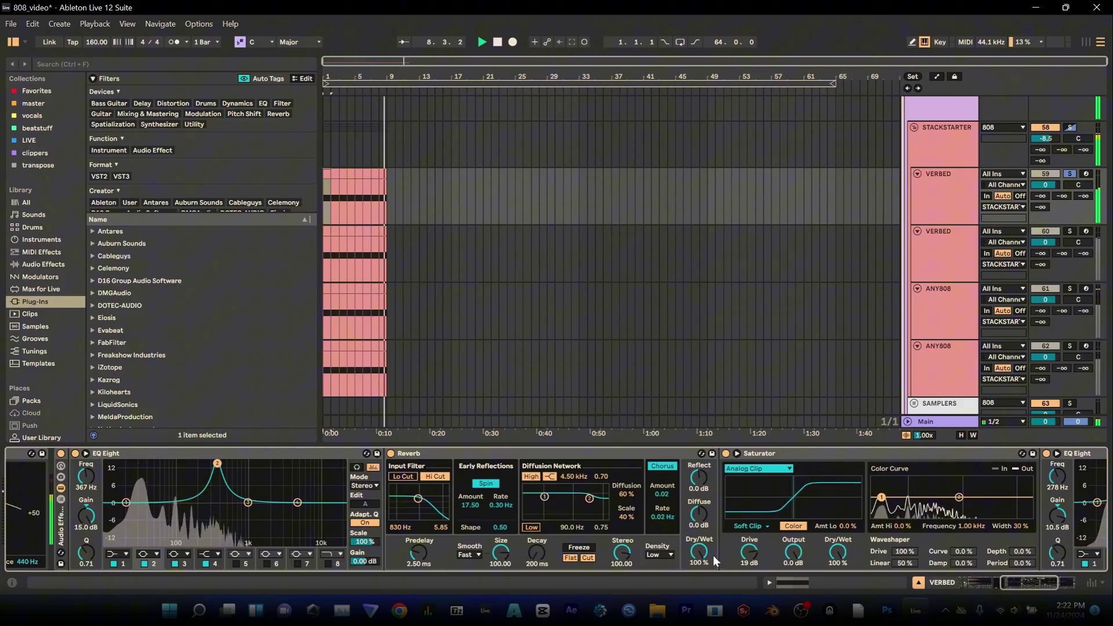
key(space)
key(space)
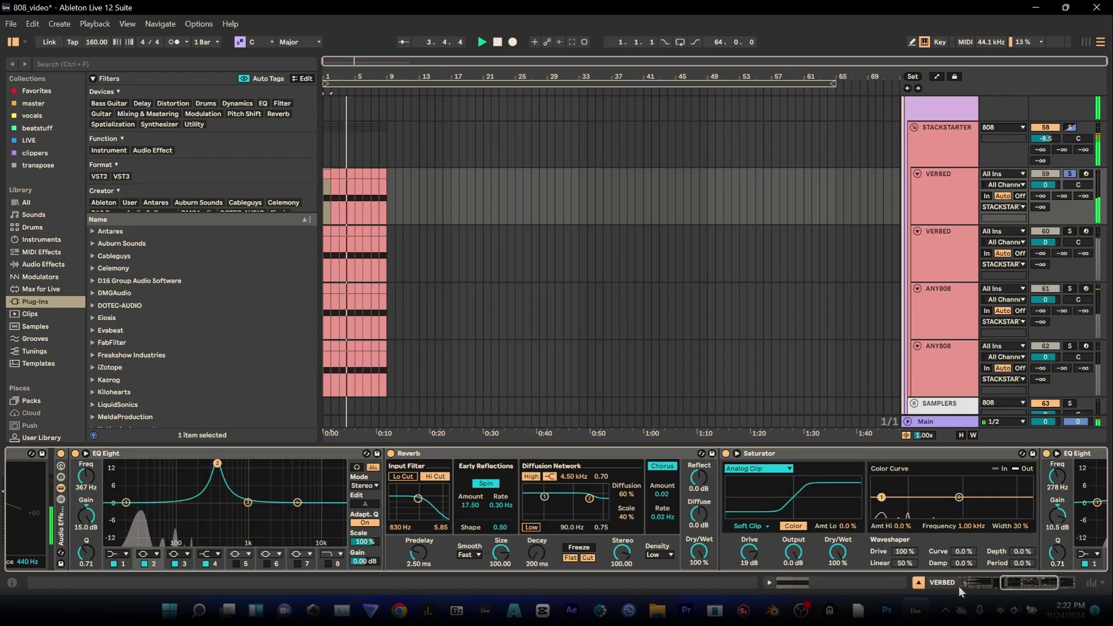
drag(1013, 582, 1037, 580)
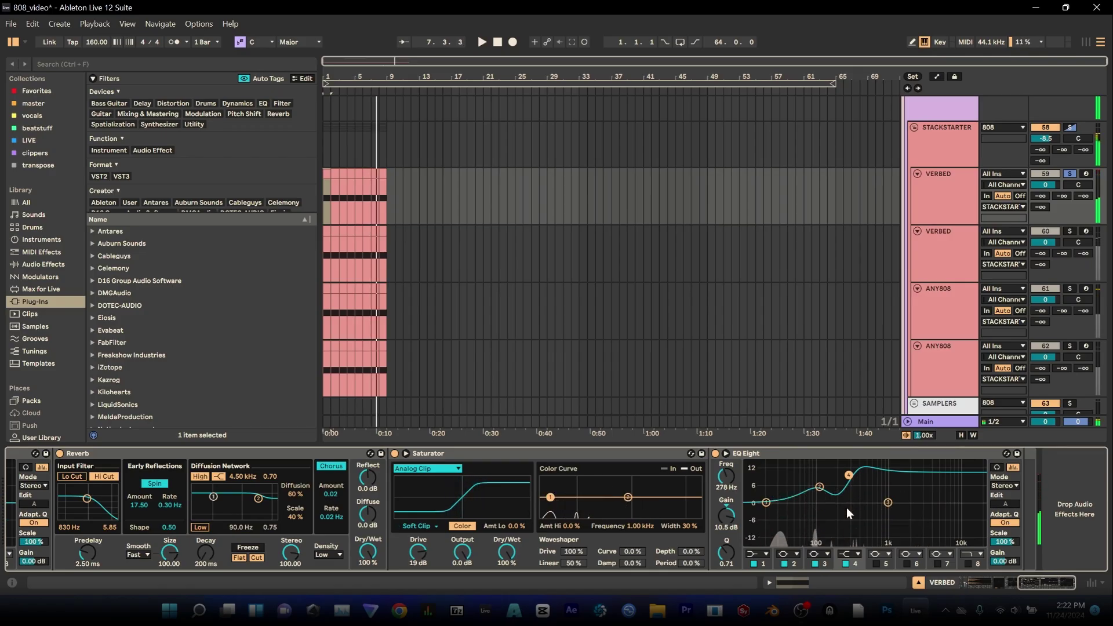
Switch on the second VERBED track's EQ Eight and play it back
key(Down)
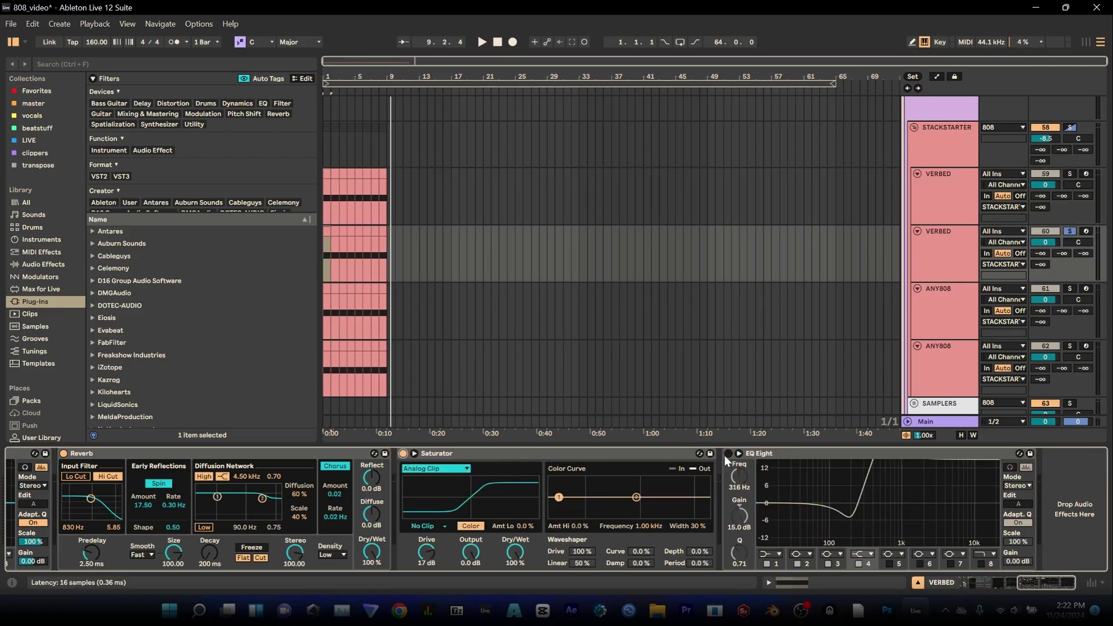
click(728, 453)
key(space)
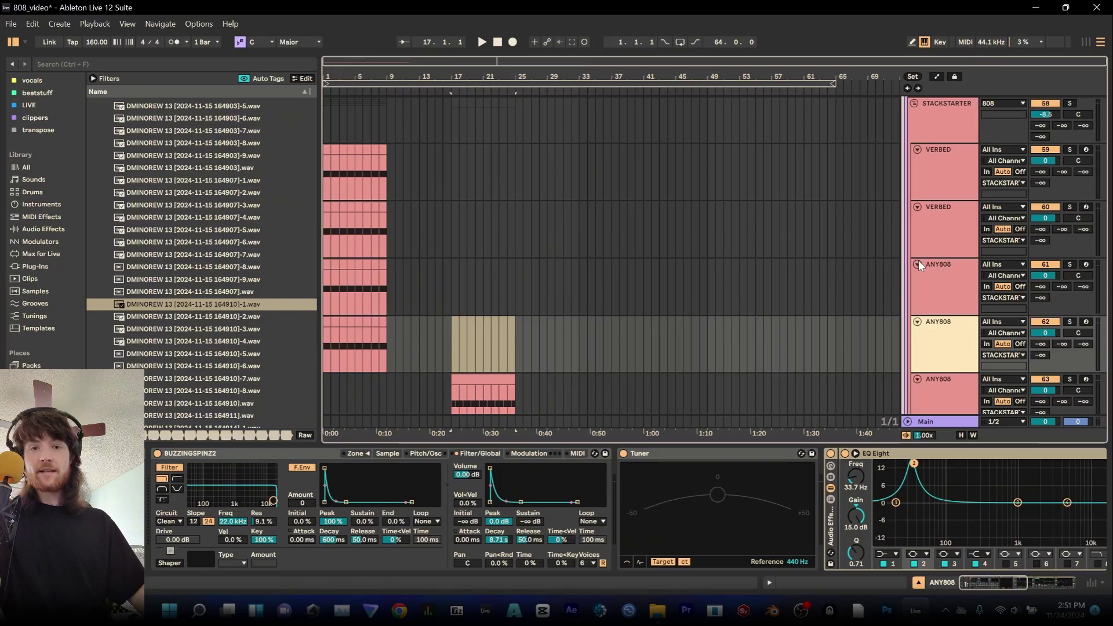
Enable STACKSTARTER's Glue Compressor and show Roar's Stage 2 shaping settings
scroll(917, 259, up, 1)
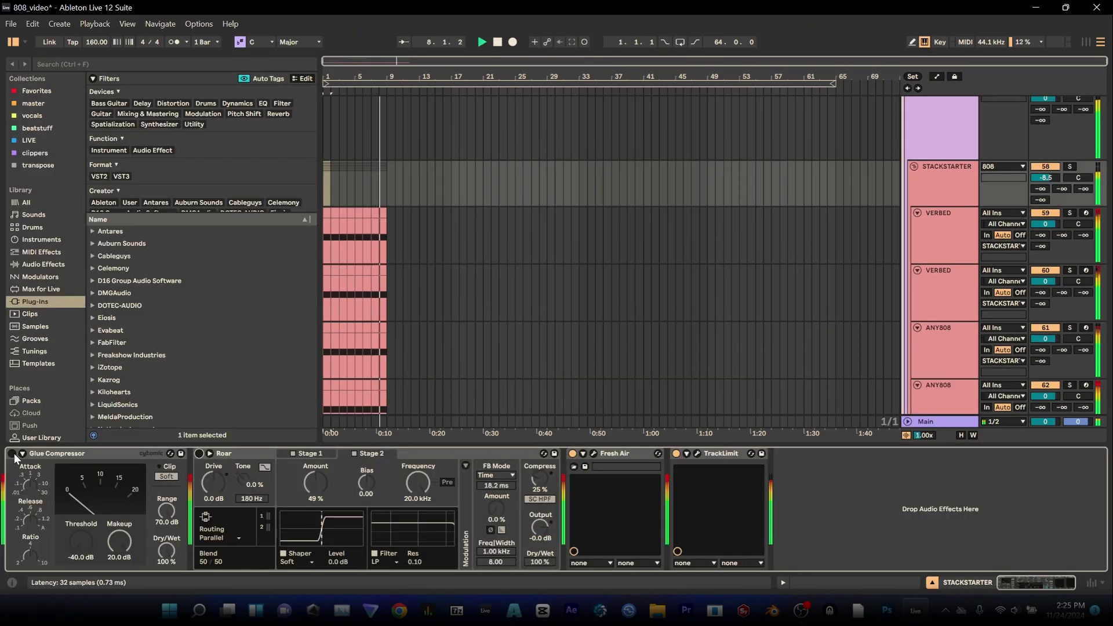
click(13, 454)
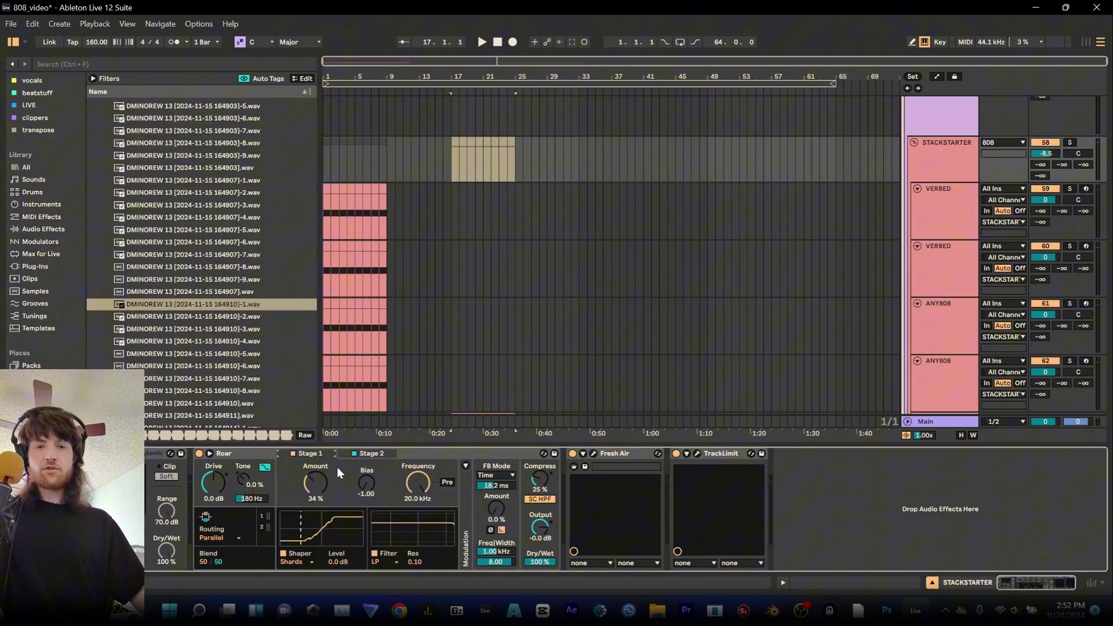
click(370, 456)
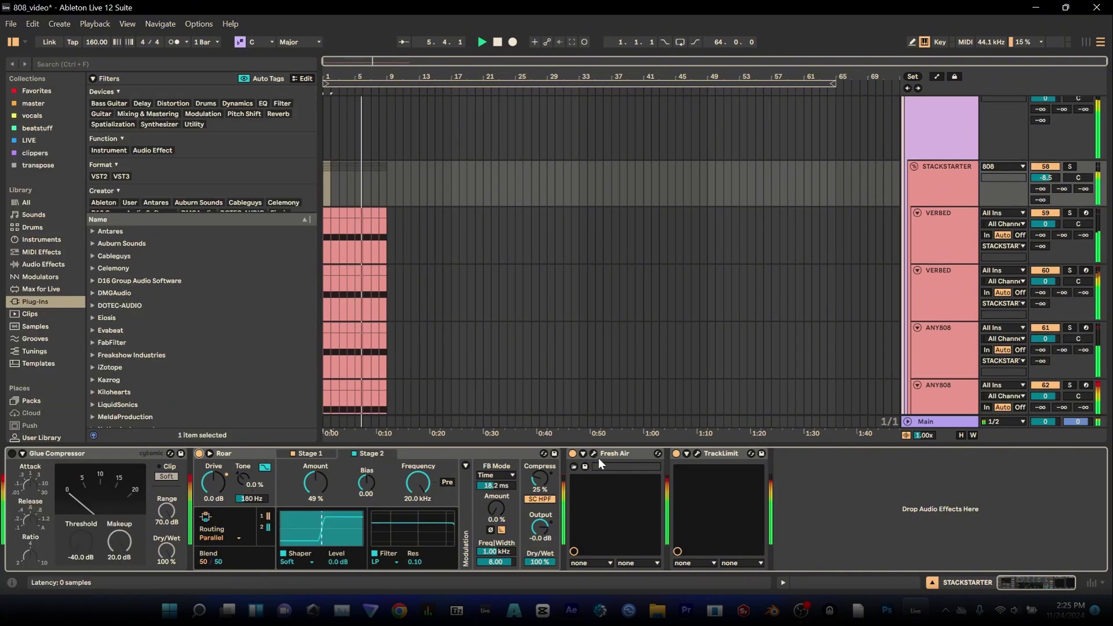
Inspect the Fresh Air and TrackLimit plug-in windows on STACKSTARTER, reopening Fresh Air
click(595, 452)
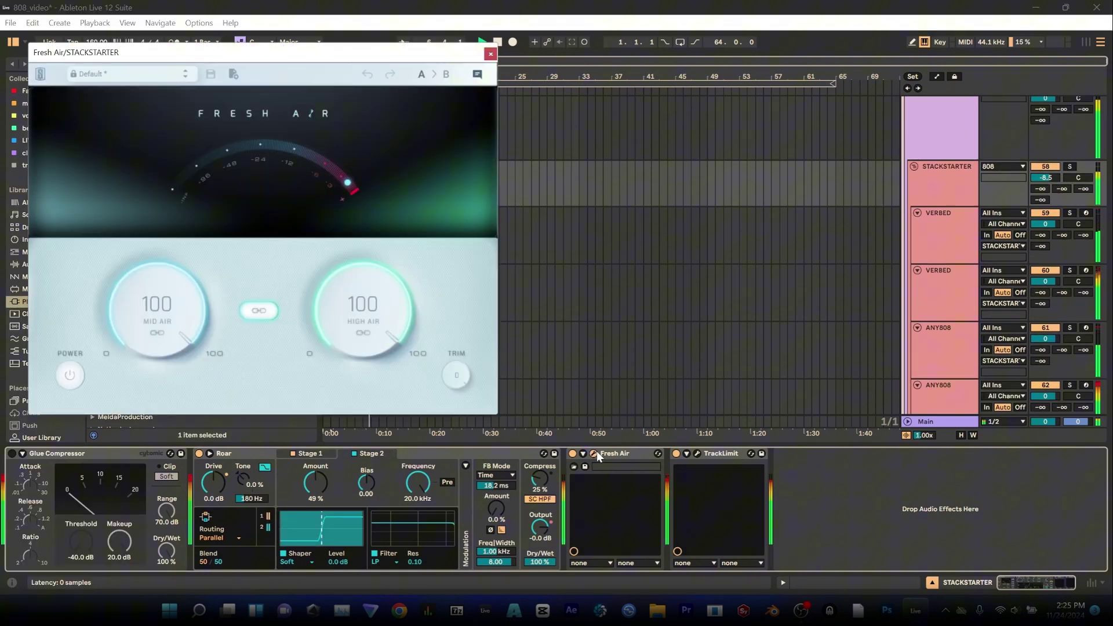
click(696, 453)
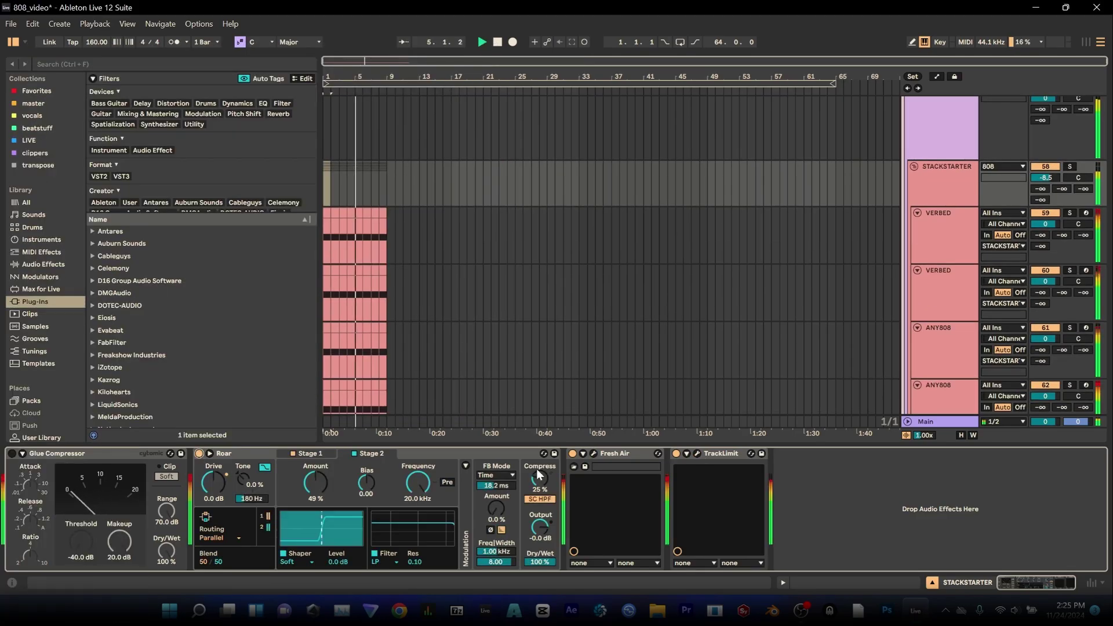
click(595, 454)
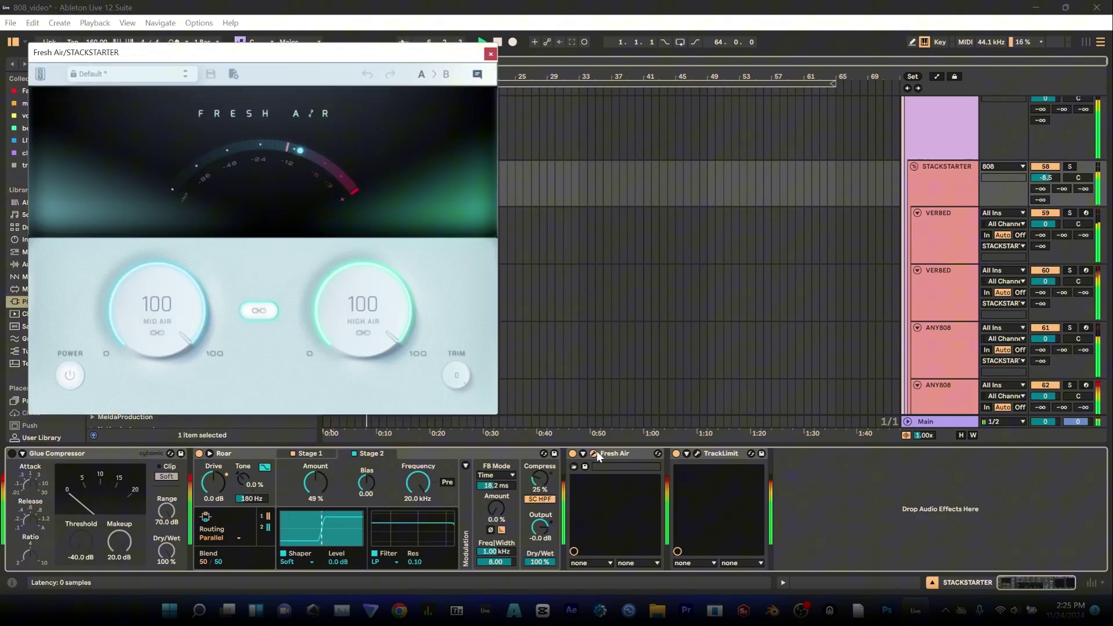